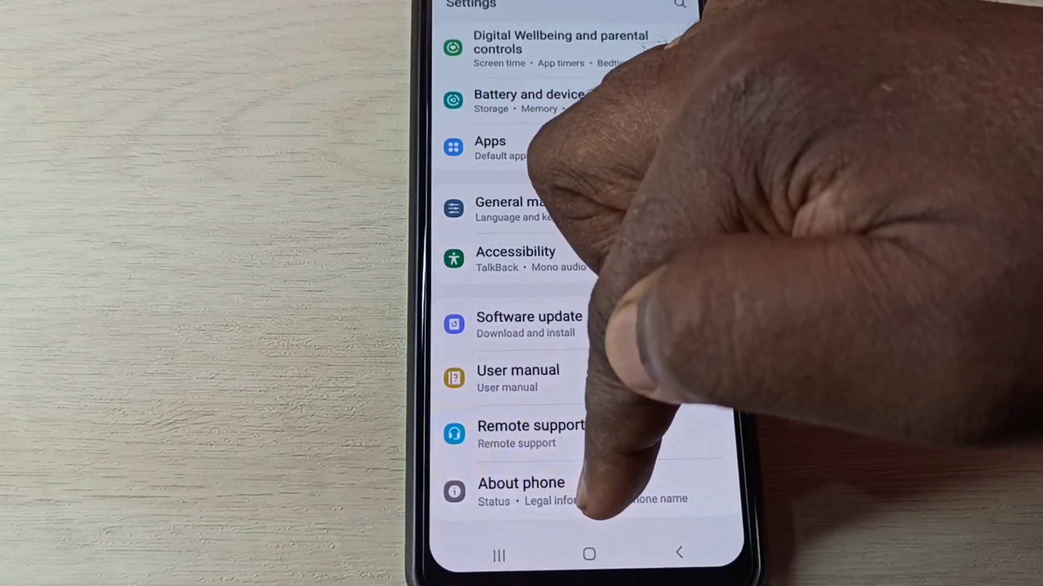
Step: Open the About phone page from the main Settings list
left_click(587, 488)
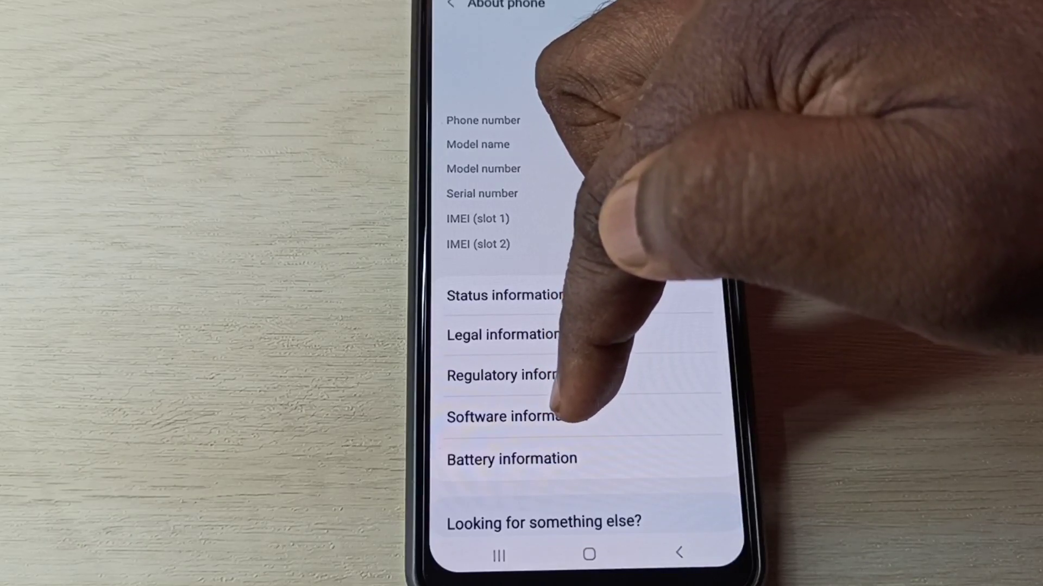
Step: In Software information, tap Build number repeatedly until developer mode is enabled
left_click(571, 417)
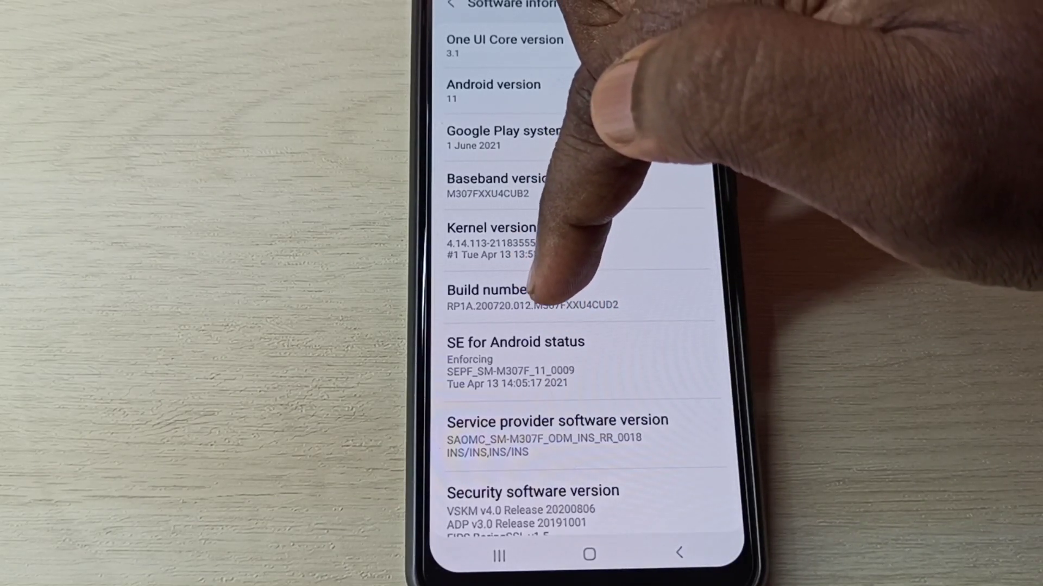
left_click(537, 298)
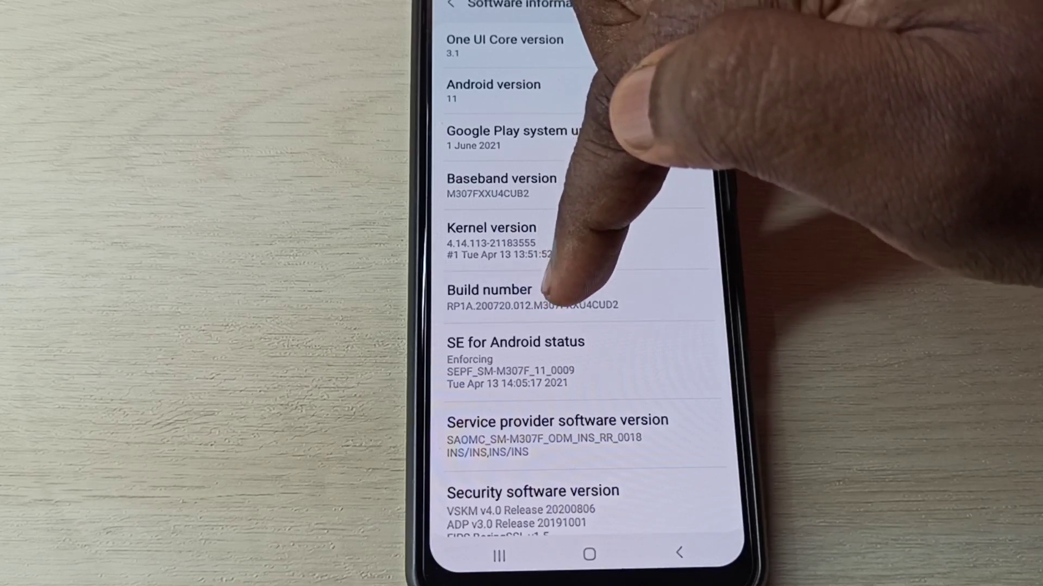
left_click(542, 293)
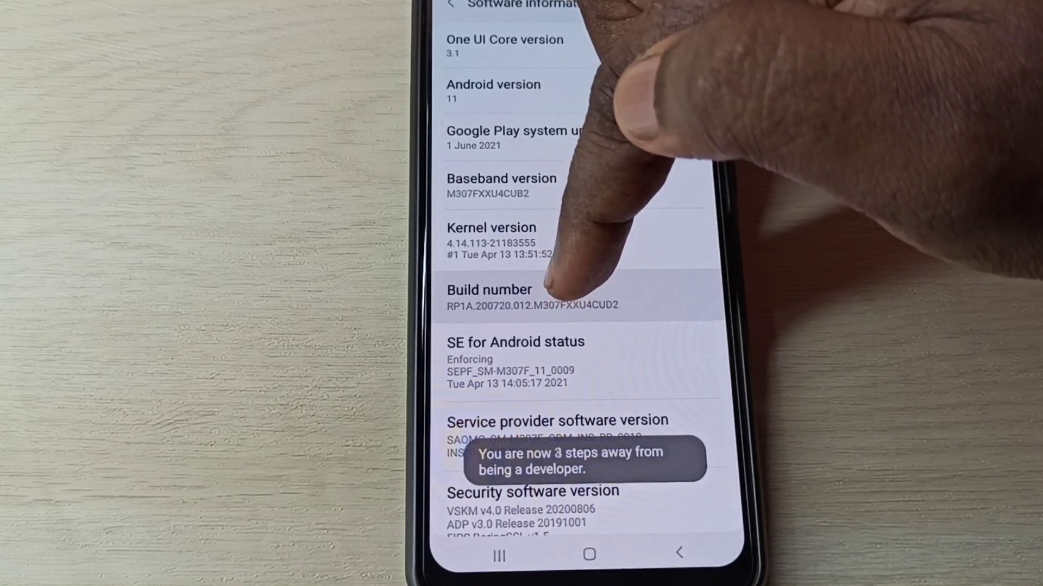
left_click(542, 294)
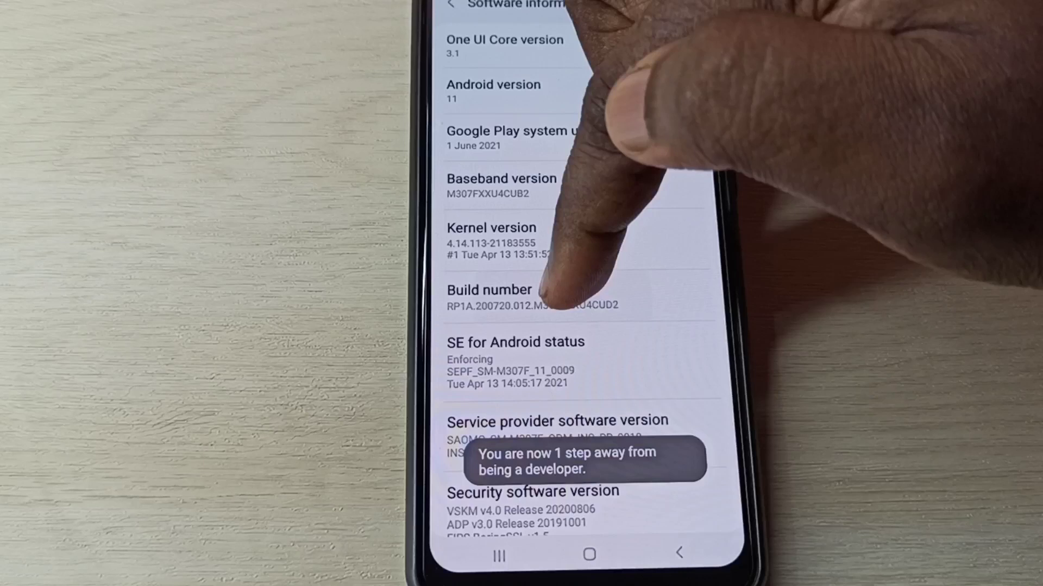
left_click(542, 293)
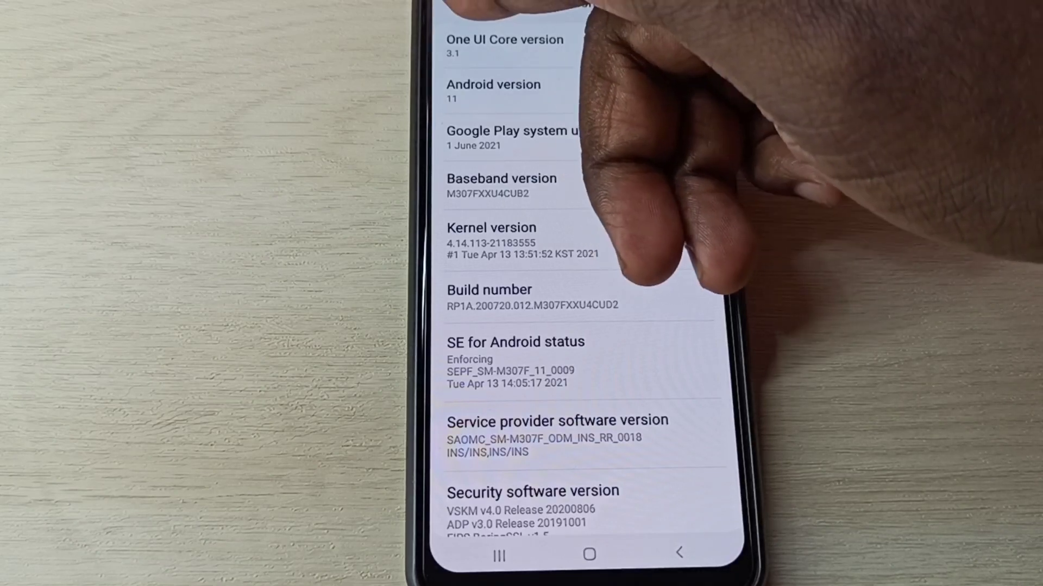
Step: Go back twice to the main Settings list, where Developer options now appears
left_click_drag(620, 122, 619, 141)
left_click(451, 17)
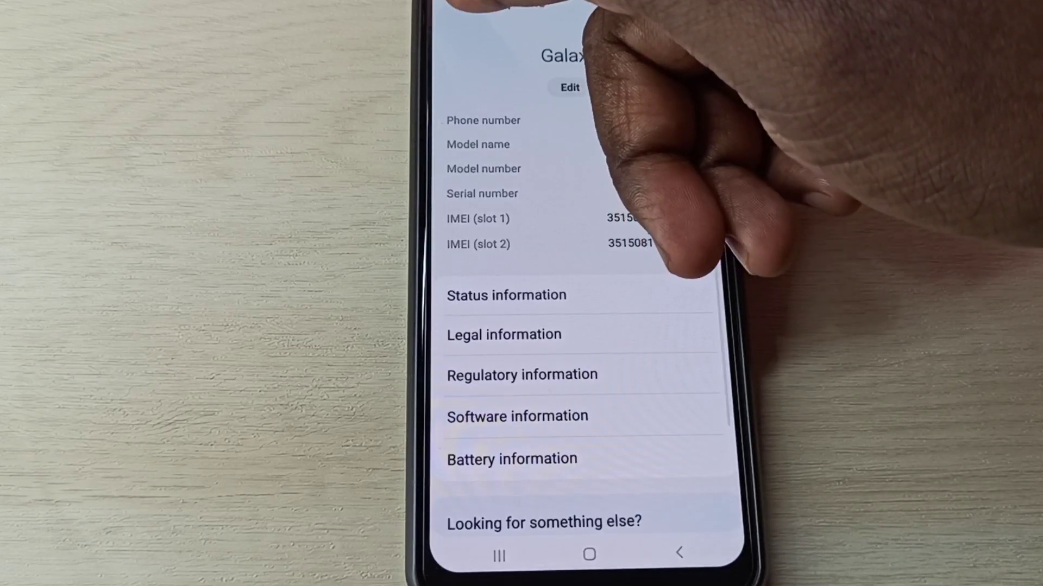
left_click(450, 17)
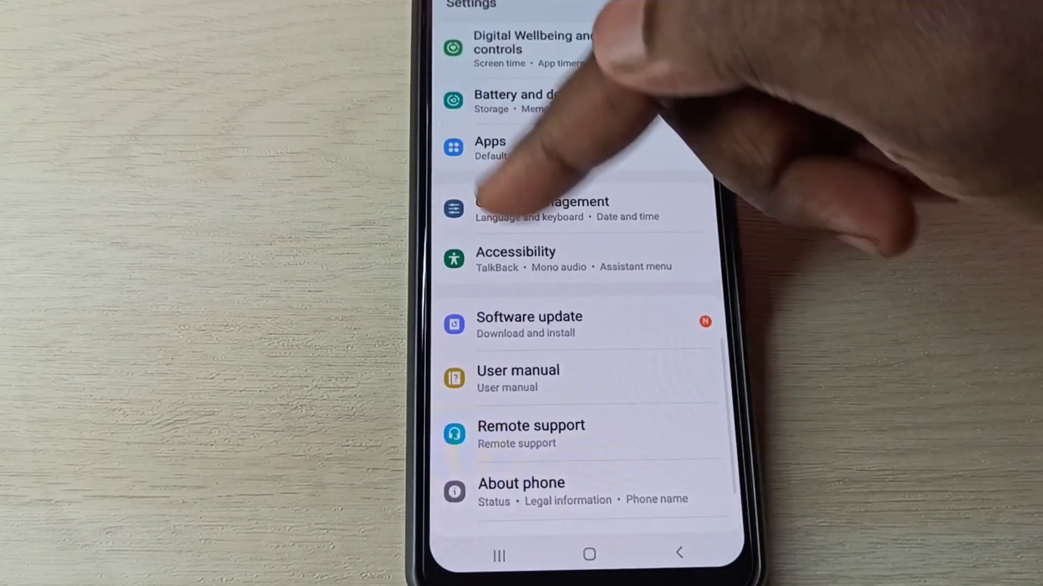
left_click_drag(619, 326, 619, 293)
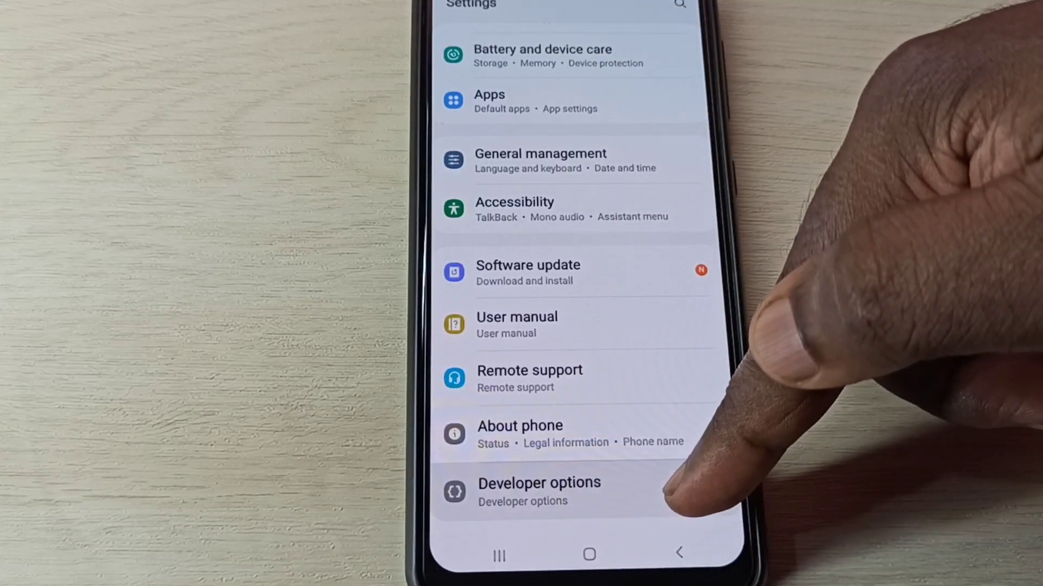
Step: Open Developer options and turn on USB debugging, allowing it in the prompt
left_click(635, 489)
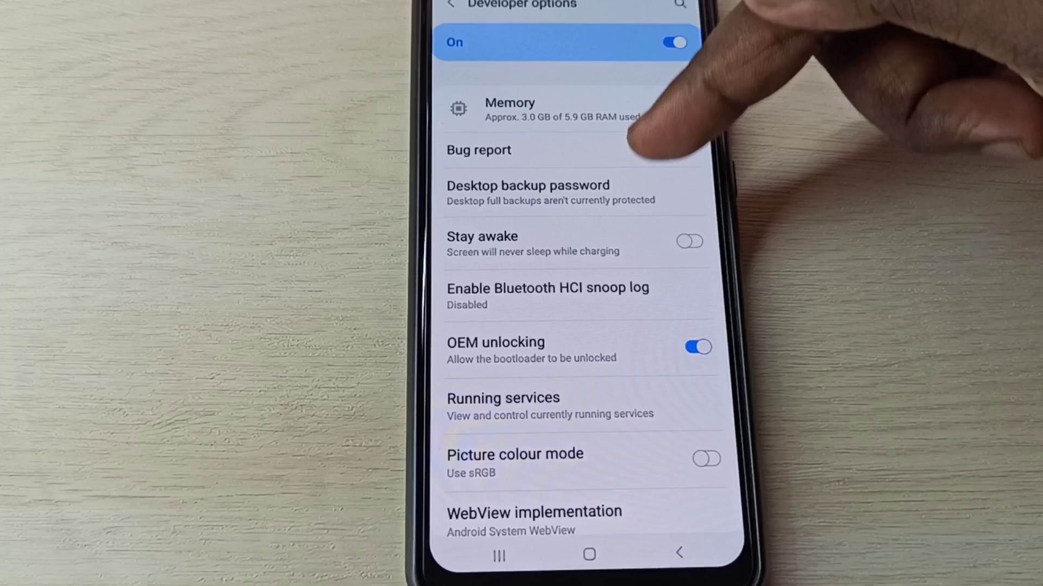
left_click_drag(636, 383, 636, 114)
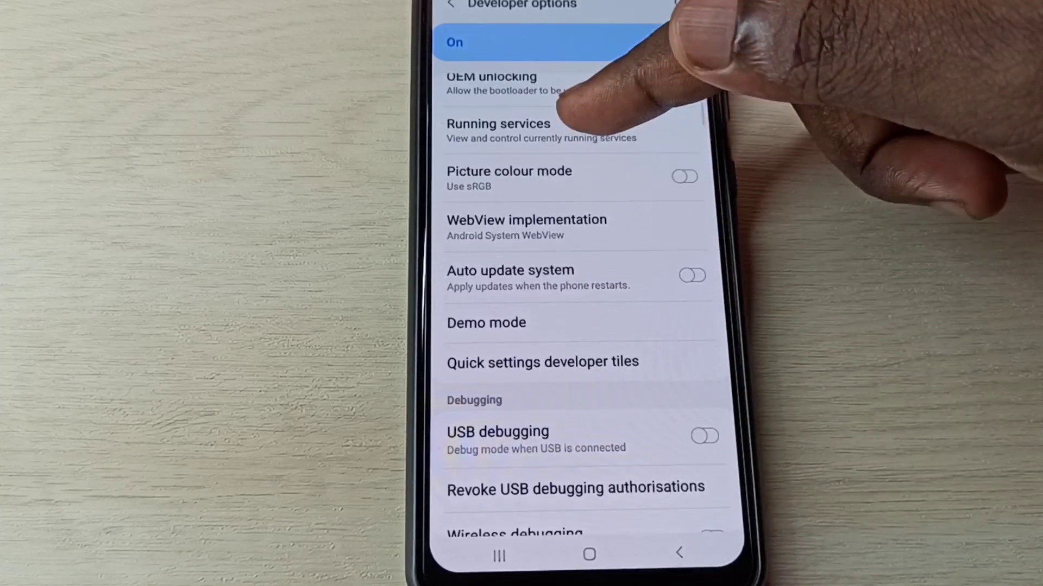
left_click_drag(619, 342, 619, 163)
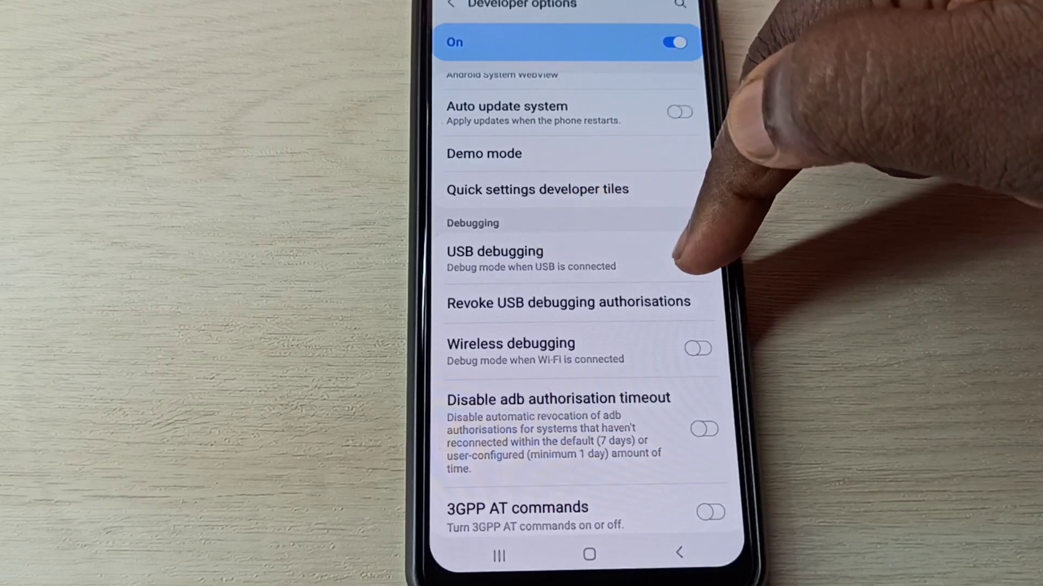
left_click(685, 254)
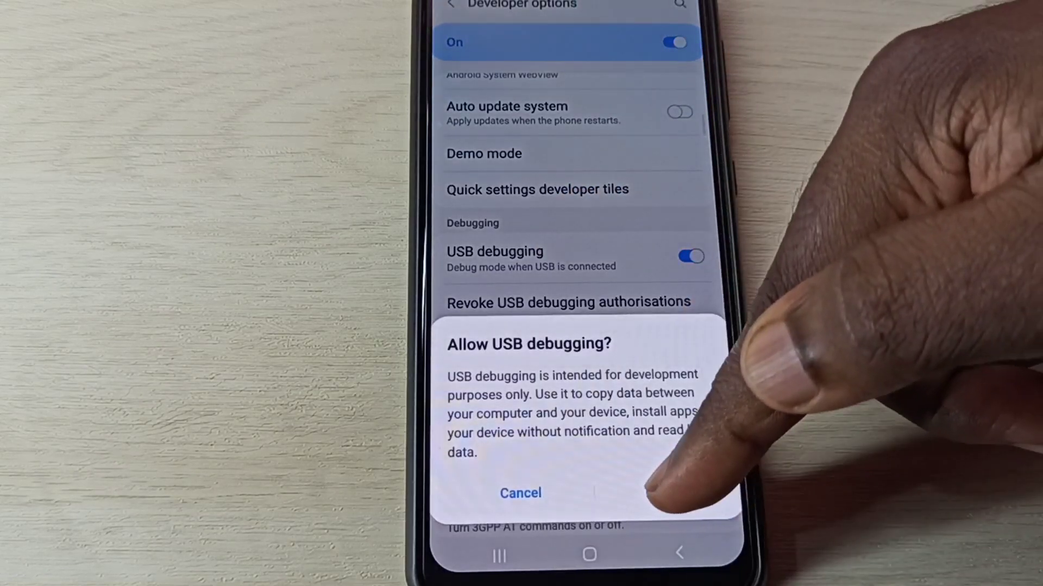
left_click(659, 491)
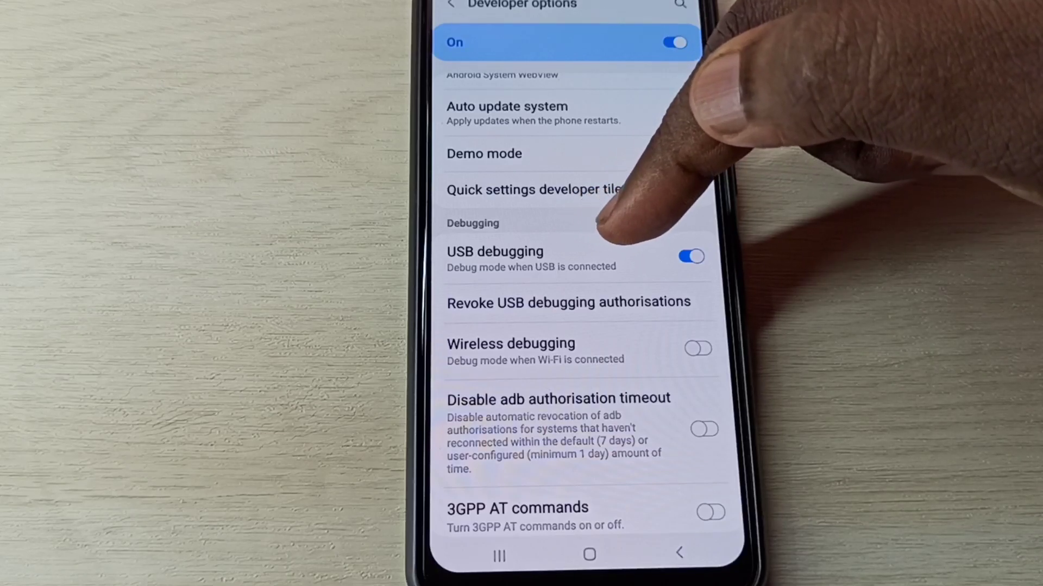
Step: Turn USB debugging off, switch Developer options off, and return to Settings
left_click(691, 256)
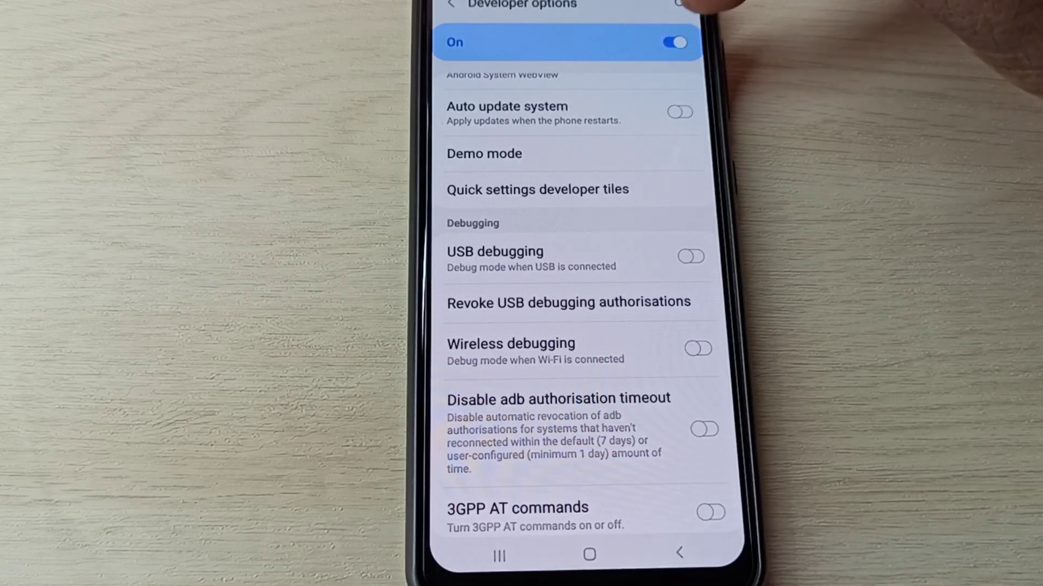
left_click(674, 42)
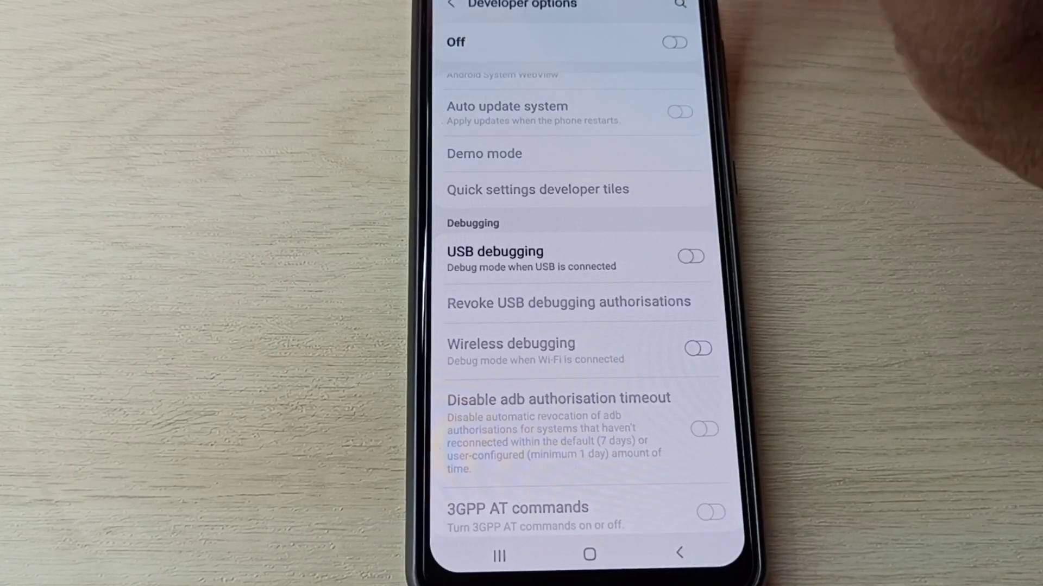
left_click(450, 4)
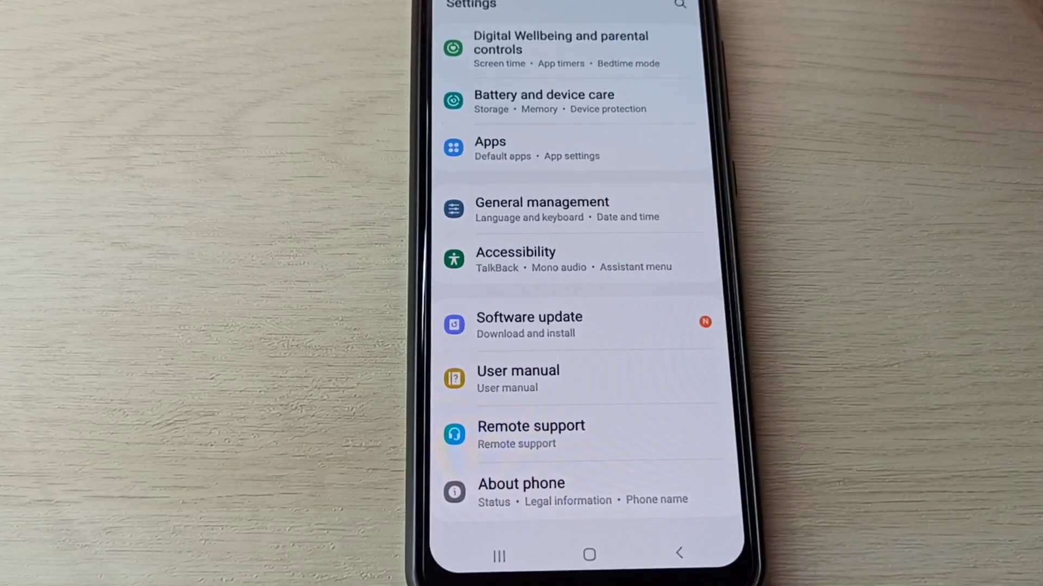